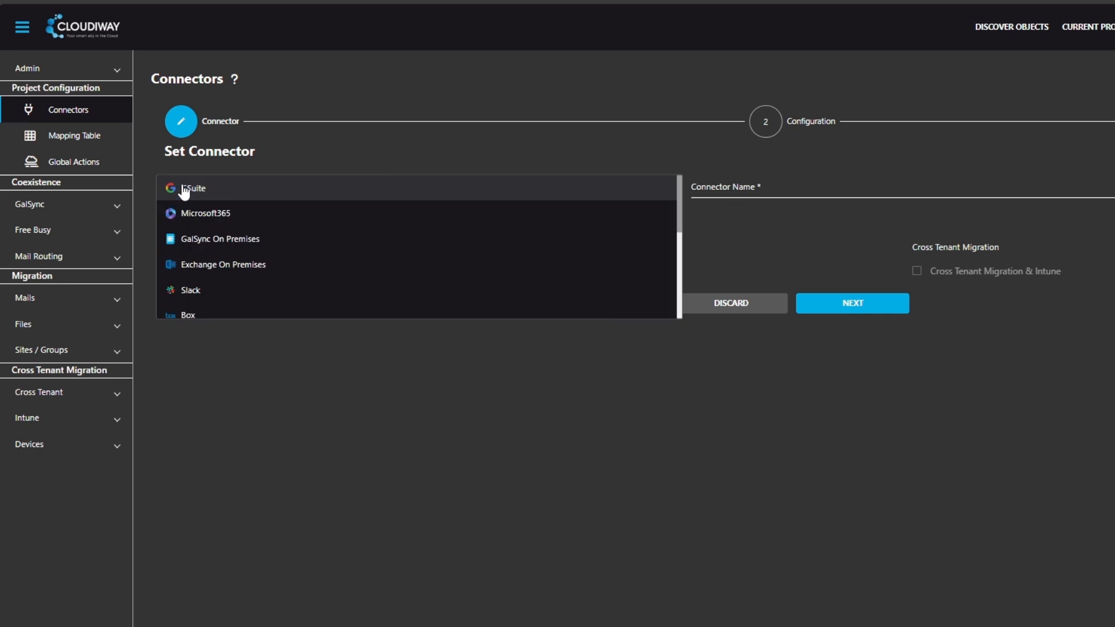
Step: Define a Microsoft365 source connector for the Mail migration product, named "M365 source", and proceed to its configuration
click(187, 213)
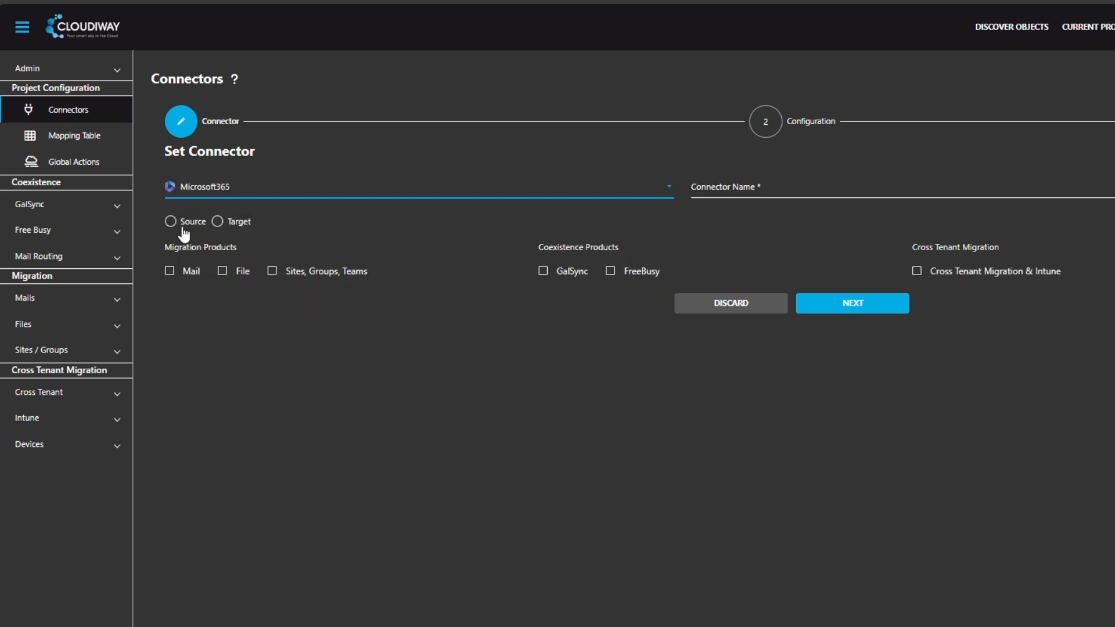
click(176, 228)
click(187, 280)
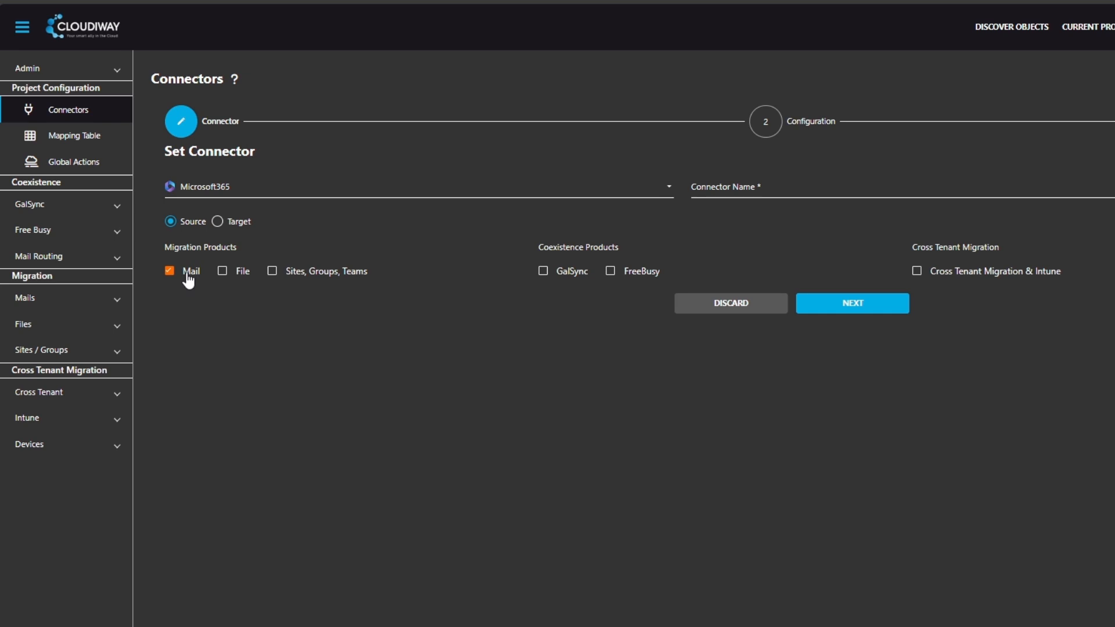
click(775, 187)
text(M365 source)
click(853, 306)
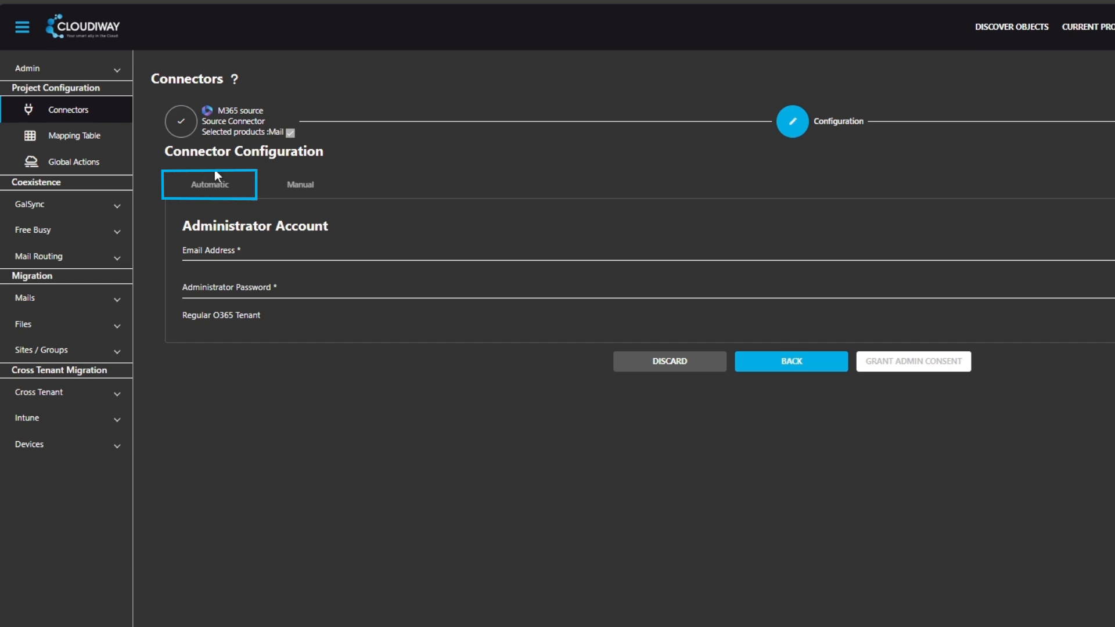
Step: Use automatic configuration for the source connector, fill in the administrator's e-mail and password, and request admin consent
click(300, 184)
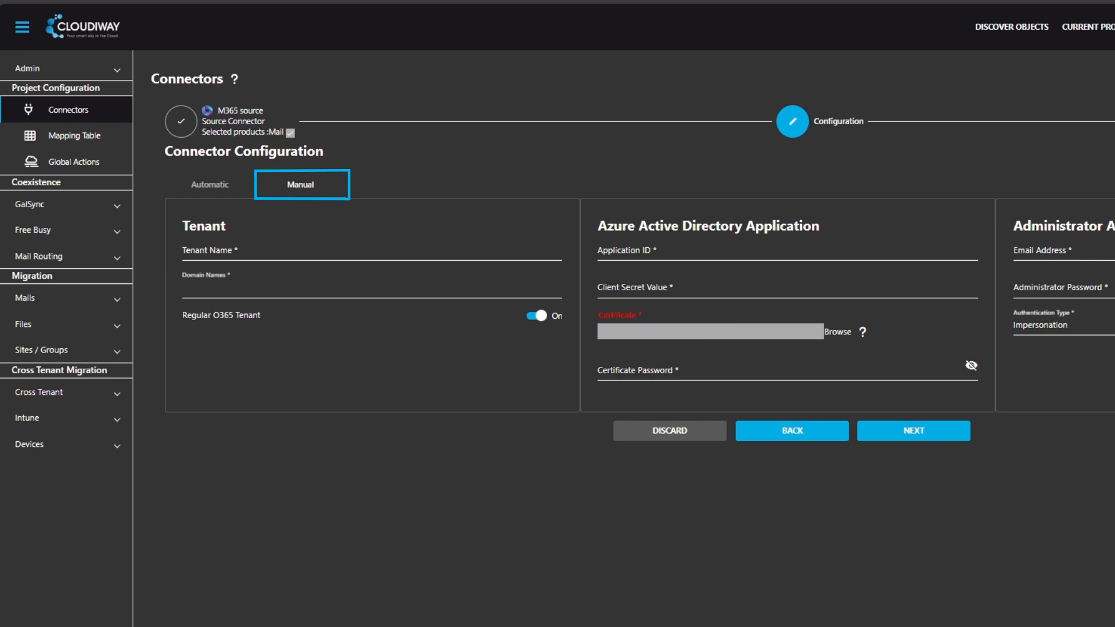
click(215, 189)
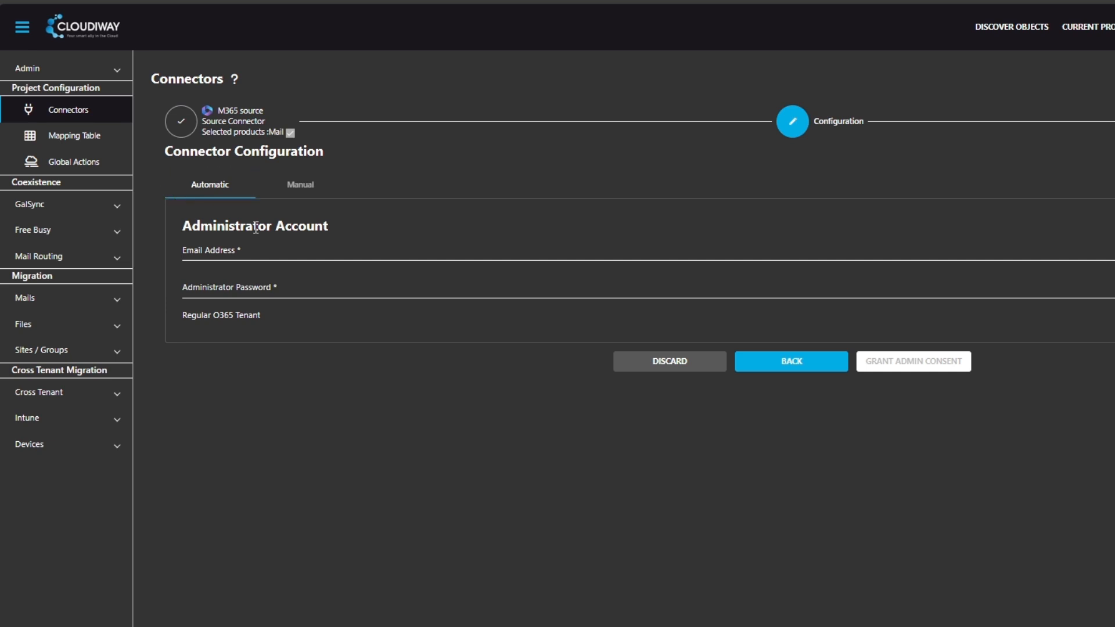
click(251, 249)
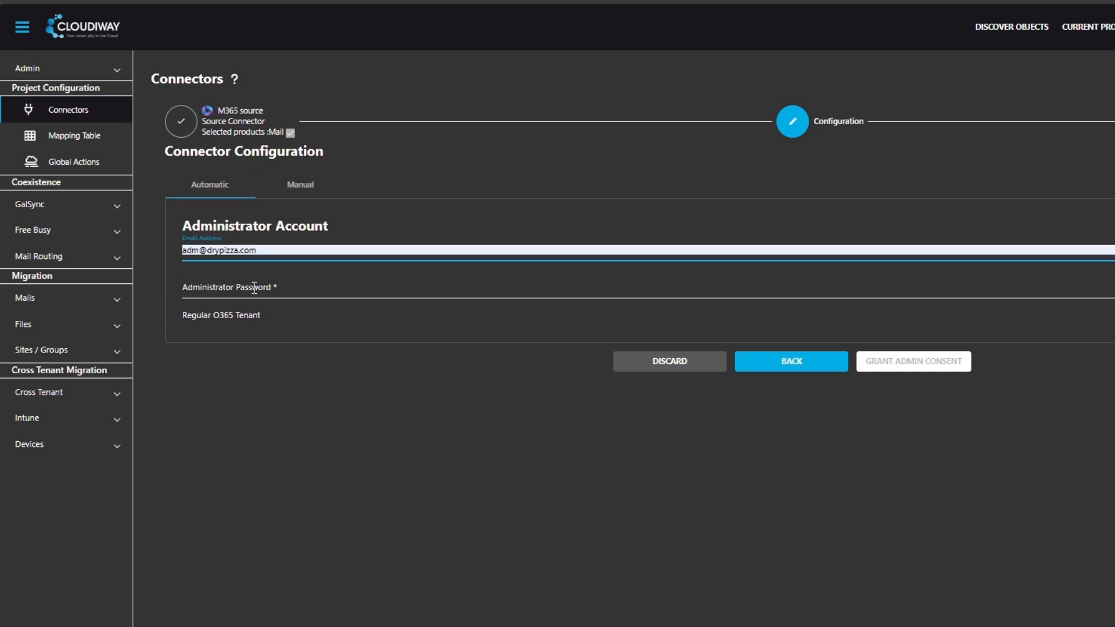
click(256, 288)
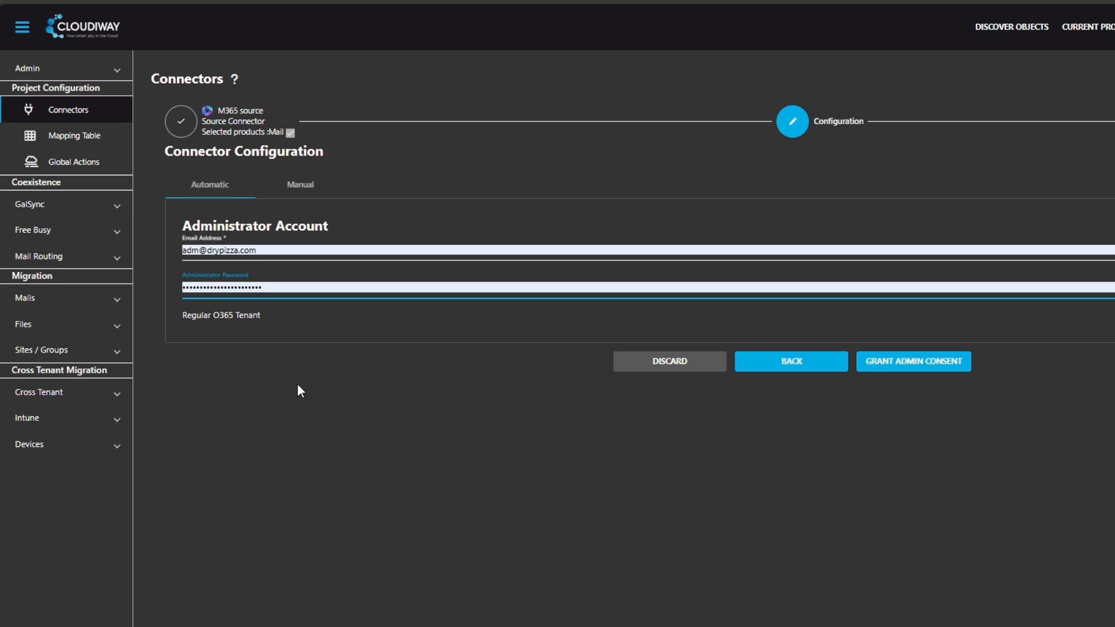
click(909, 365)
click(910, 365)
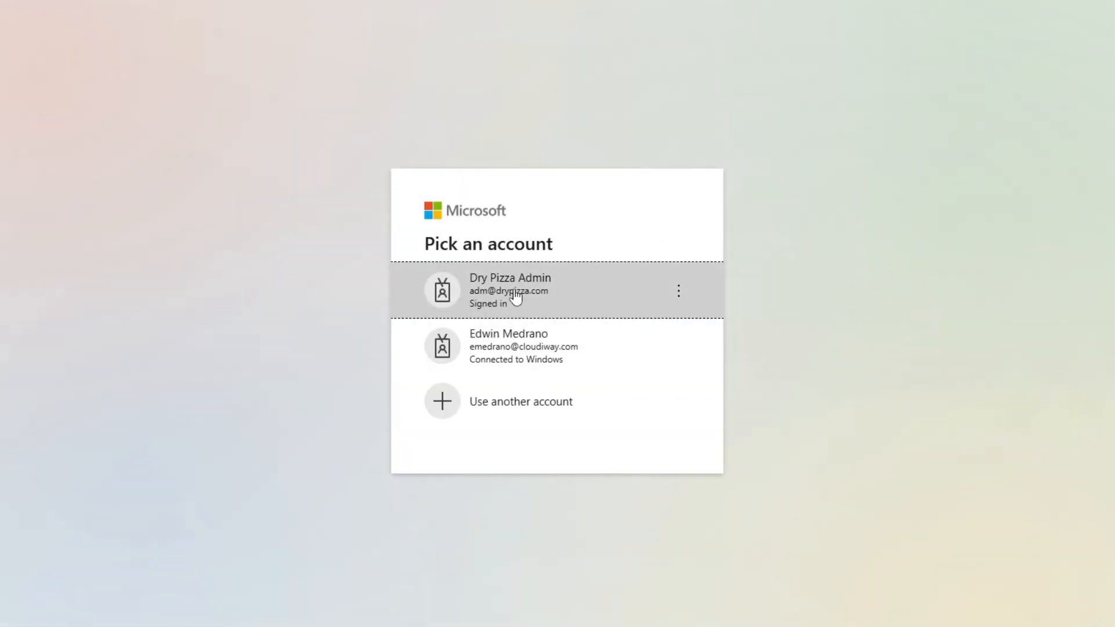
Step: Choose the signed-in administrator account, accept the permissions requested by Cloudiway Source, and confirm the post-installation notice
click(514, 294)
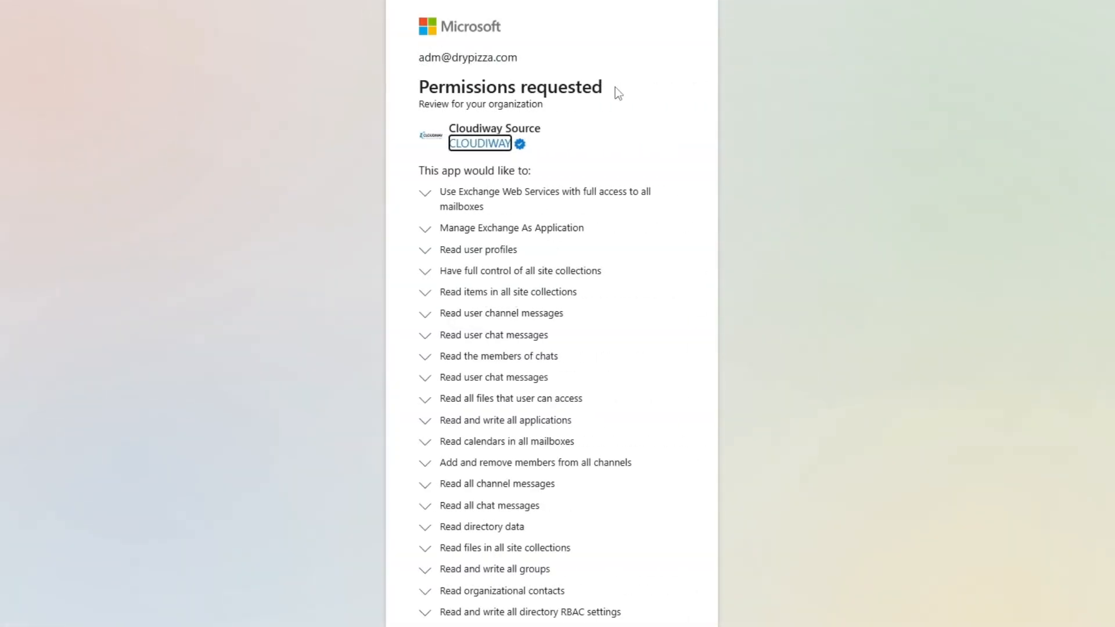
scroll(692, 232, down, 5)
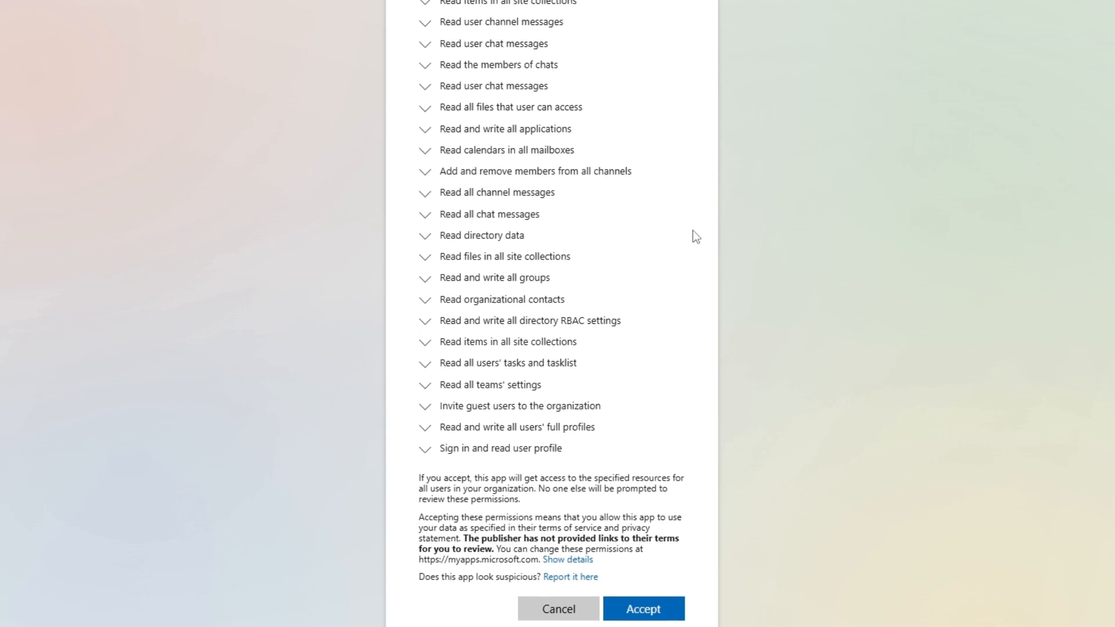
click(645, 613)
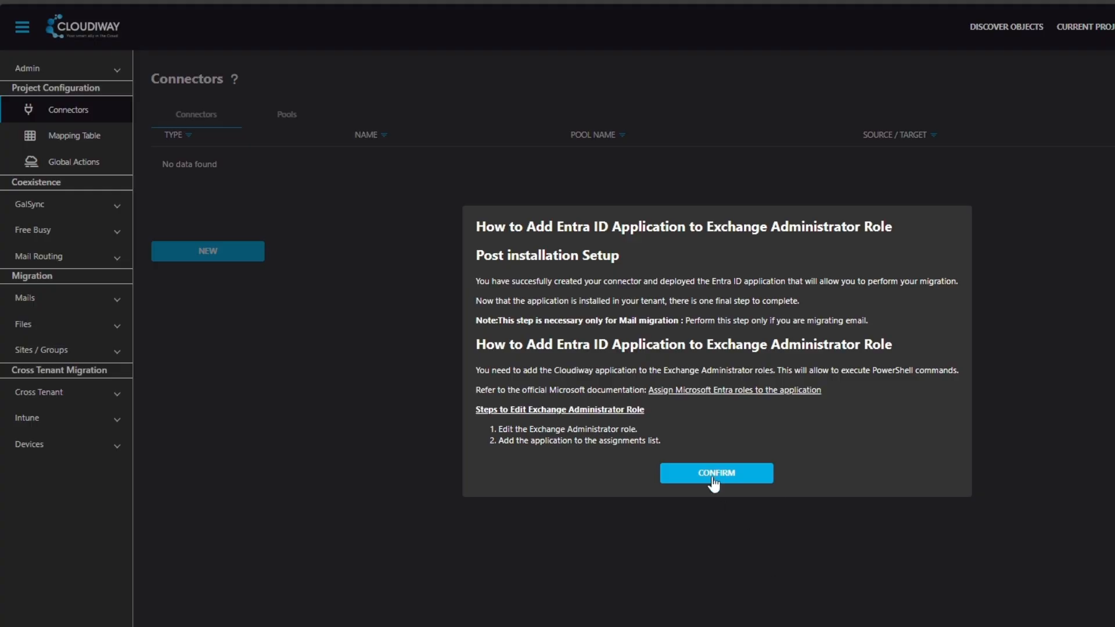
click(757, 473)
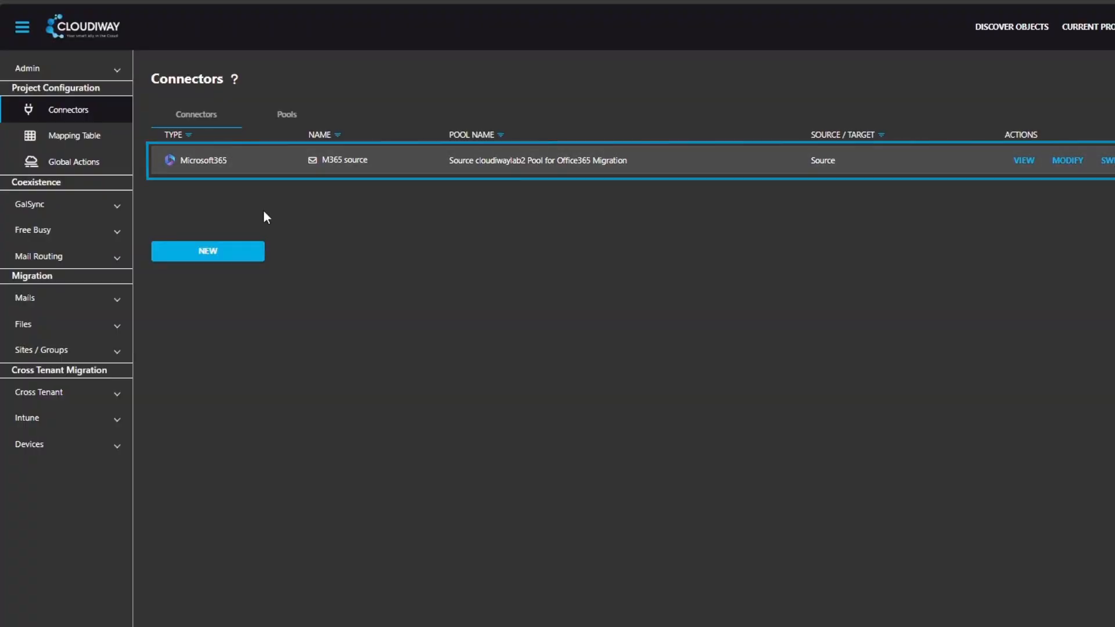
Step: Define a new GSuite target connector for the Mail migration product, named "Google target", and proceed to its configuration
click(206, 253)
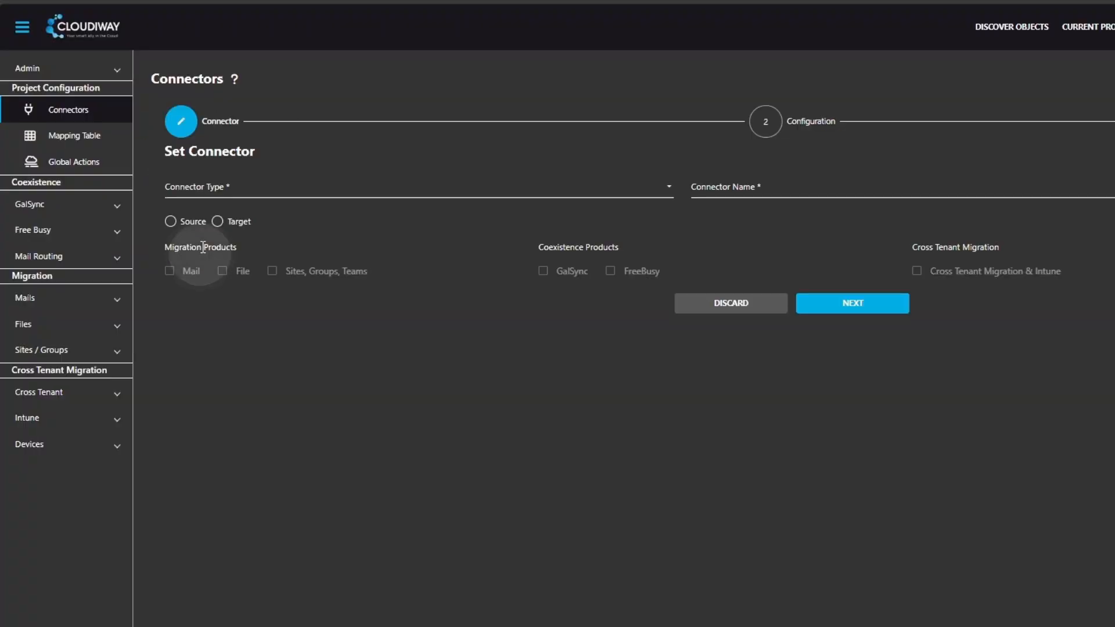
click(226, 196)
click(214, 198)
click(218, 223)
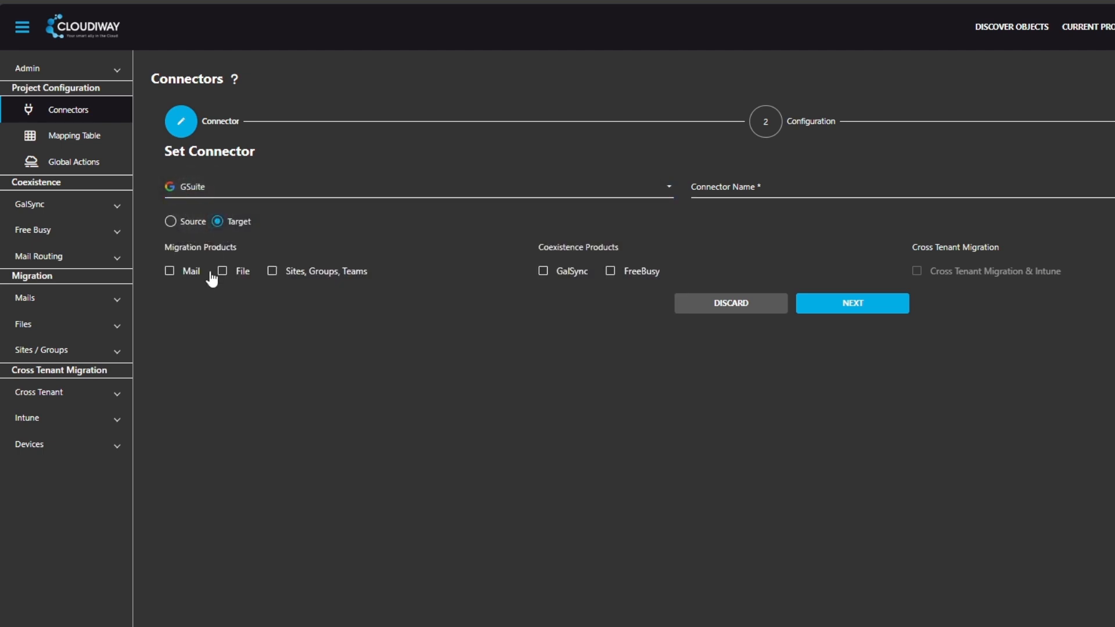
click(761, 185)
text(Google target)
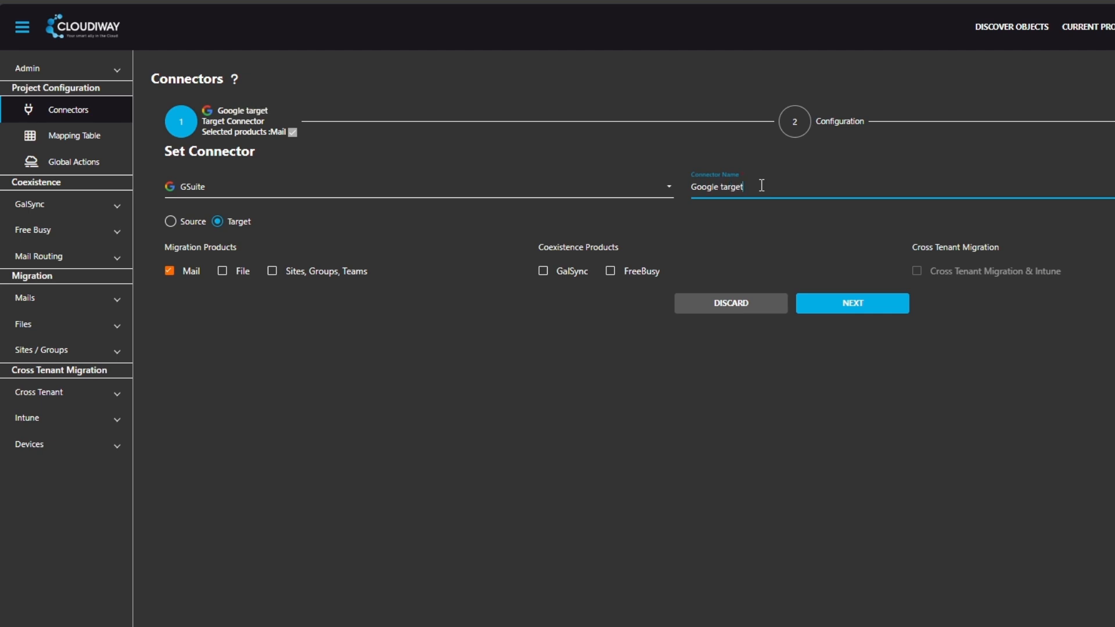
click(855, 304)
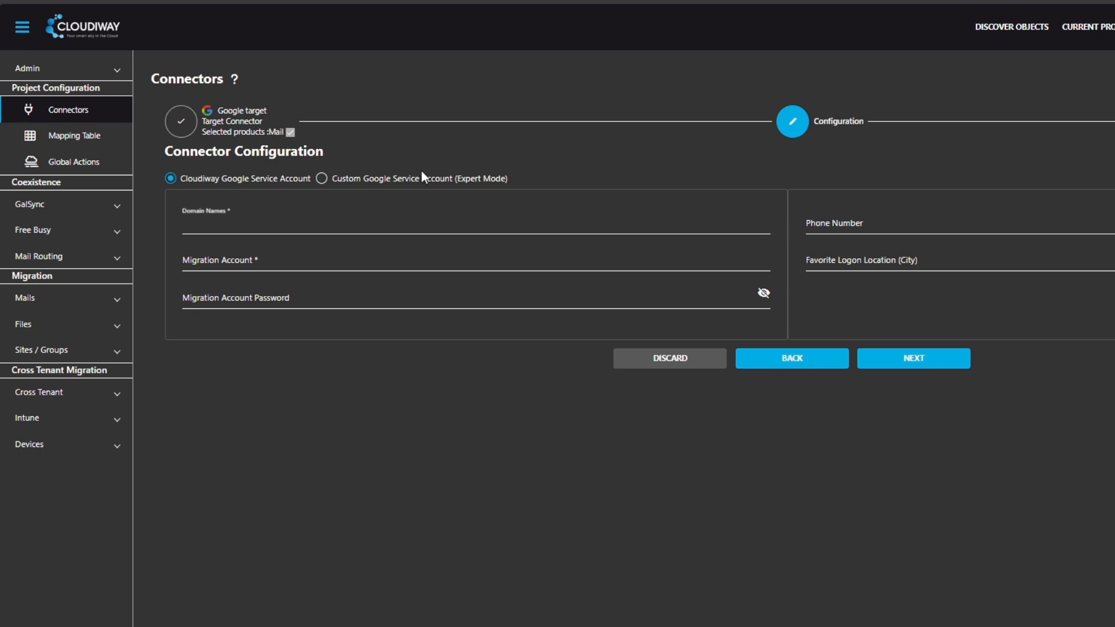
Step: Configure the target connector with the Cloudiway Google Service Account, domain ilinfo.fr and the migration account's e-mail
click(408, 181)
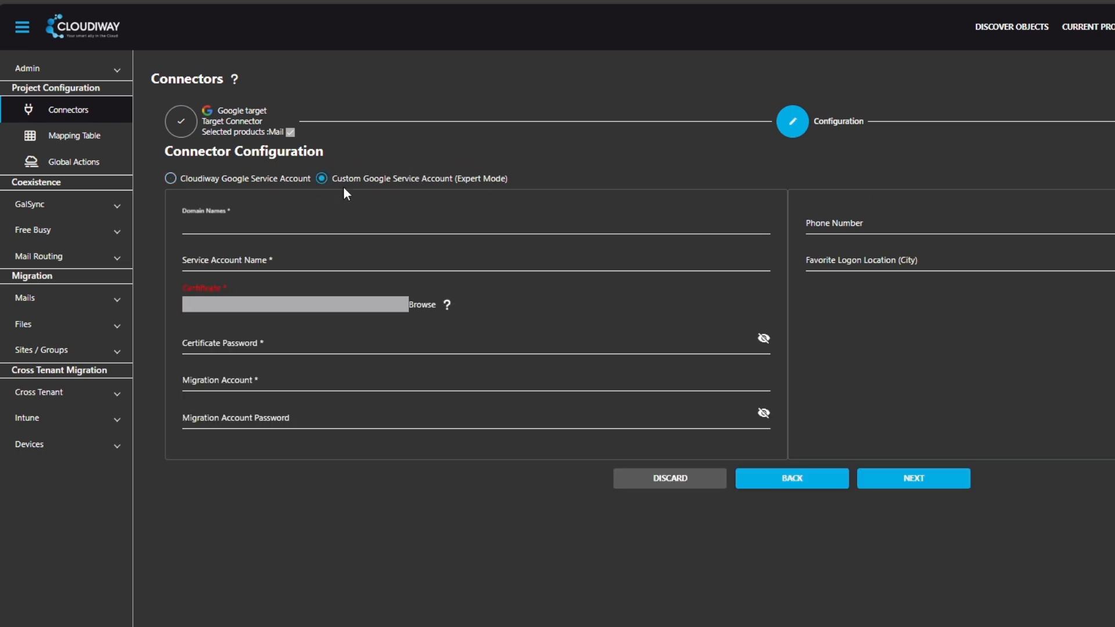
click(218, 181)
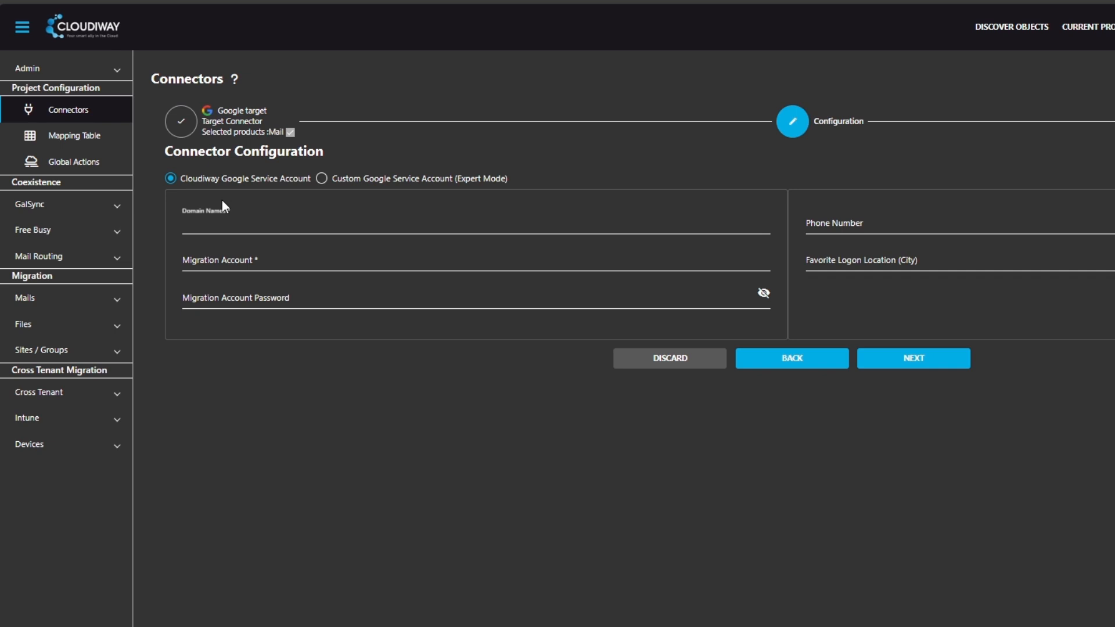
click(220, 221)
text(ilinfo.)
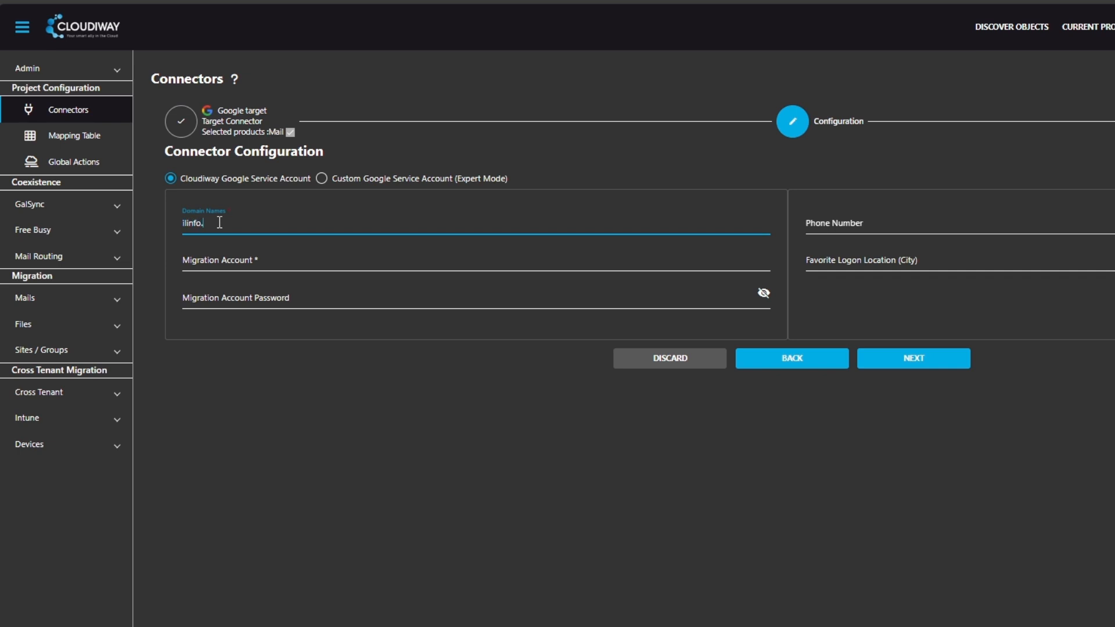
click(232, 259)
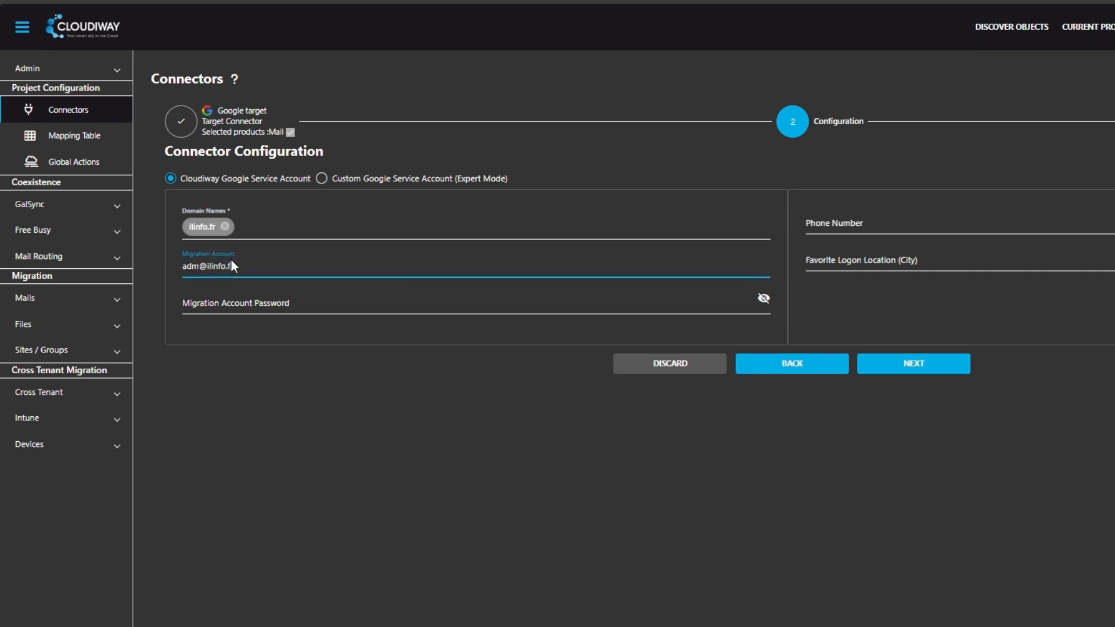
Step: Fill in the migration account password and complete the creation of the Google target connector
click(257, 299)
click(916, 364)
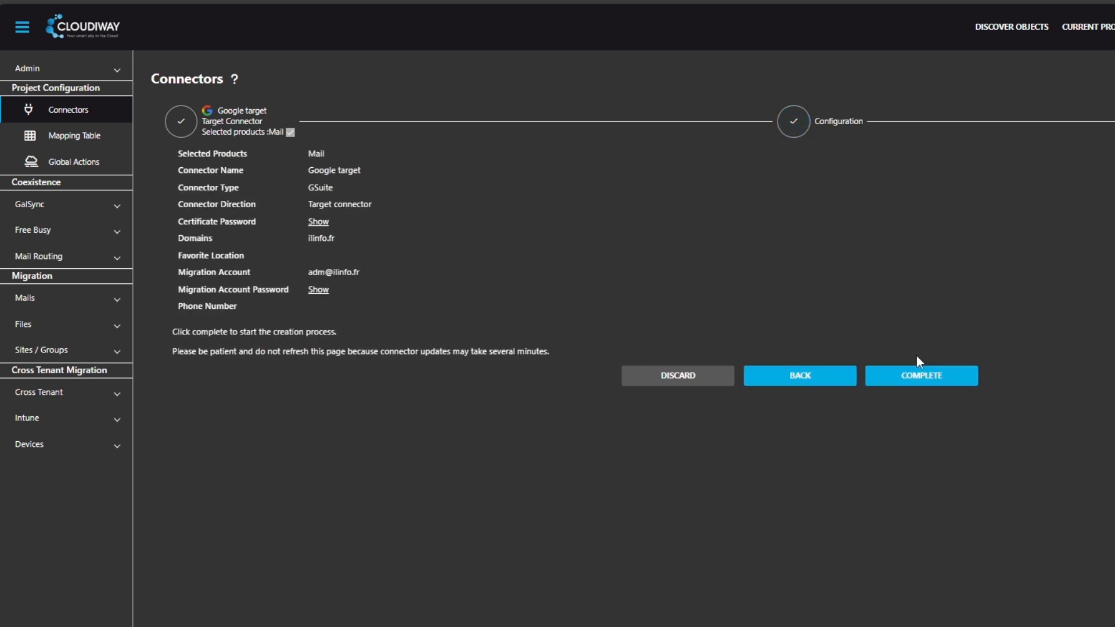
click(909, 388)
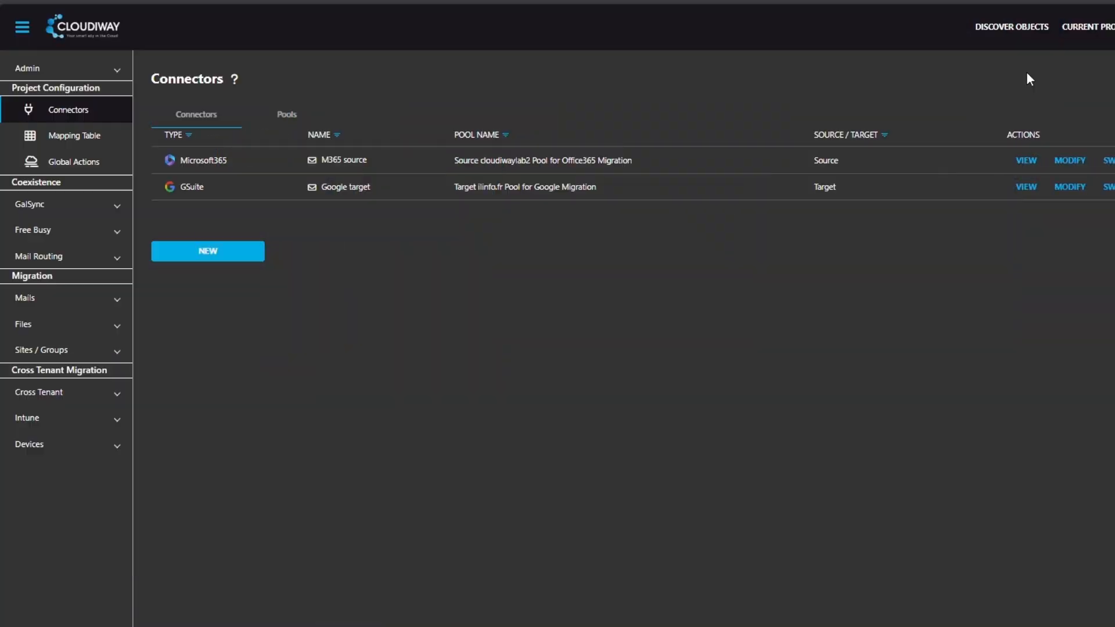
Step: Set up retrieval of the user mailboxes, with the cloudiwaylab2 Office365 pool as source and the ilinfo.fr Google pool as target
click(107, 299)
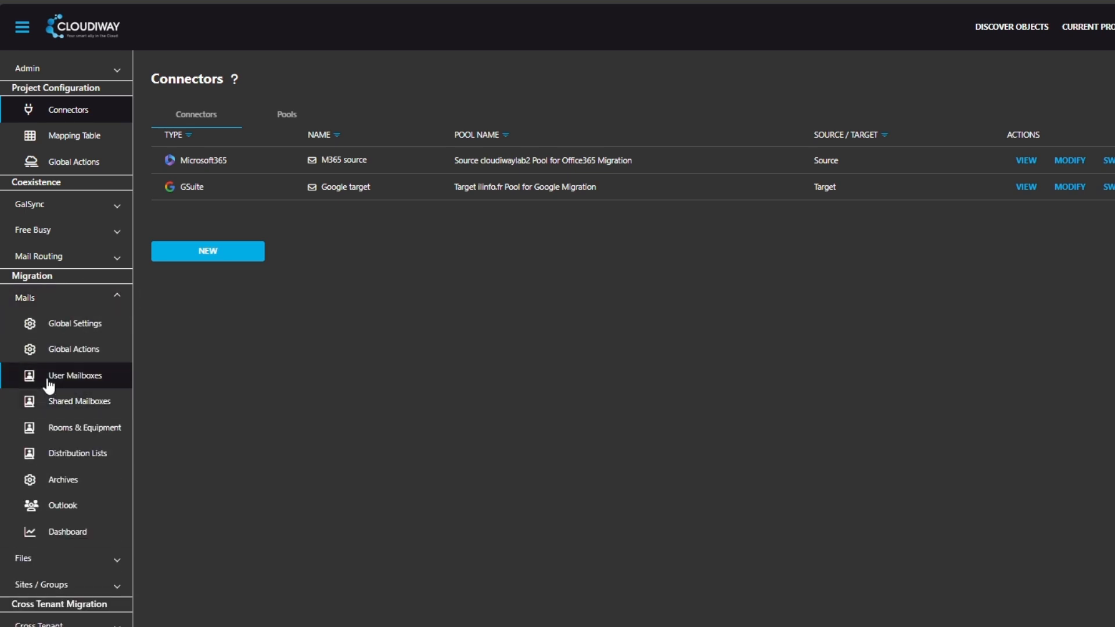
click(105, 375)
click(926, 164)
click(877, 197)
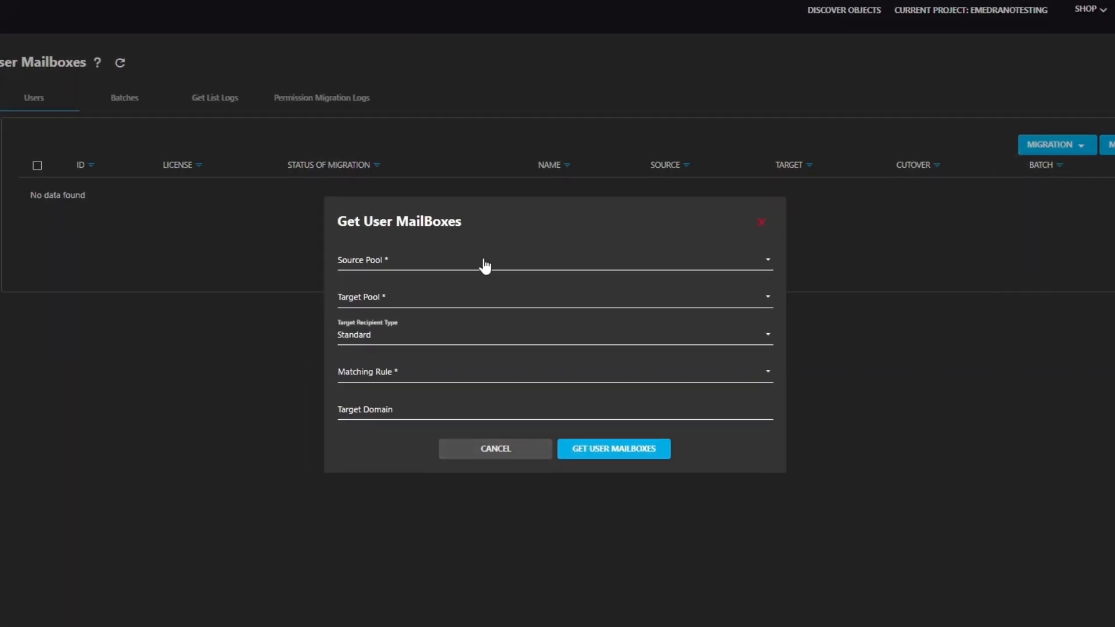
click(326, 282)
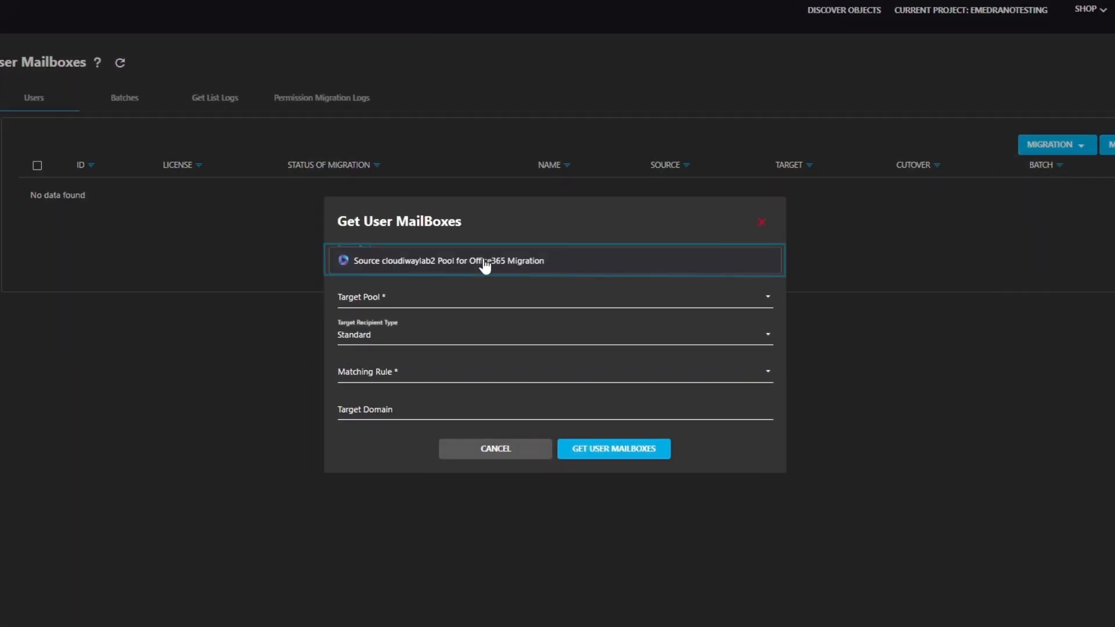
click(484, 266)
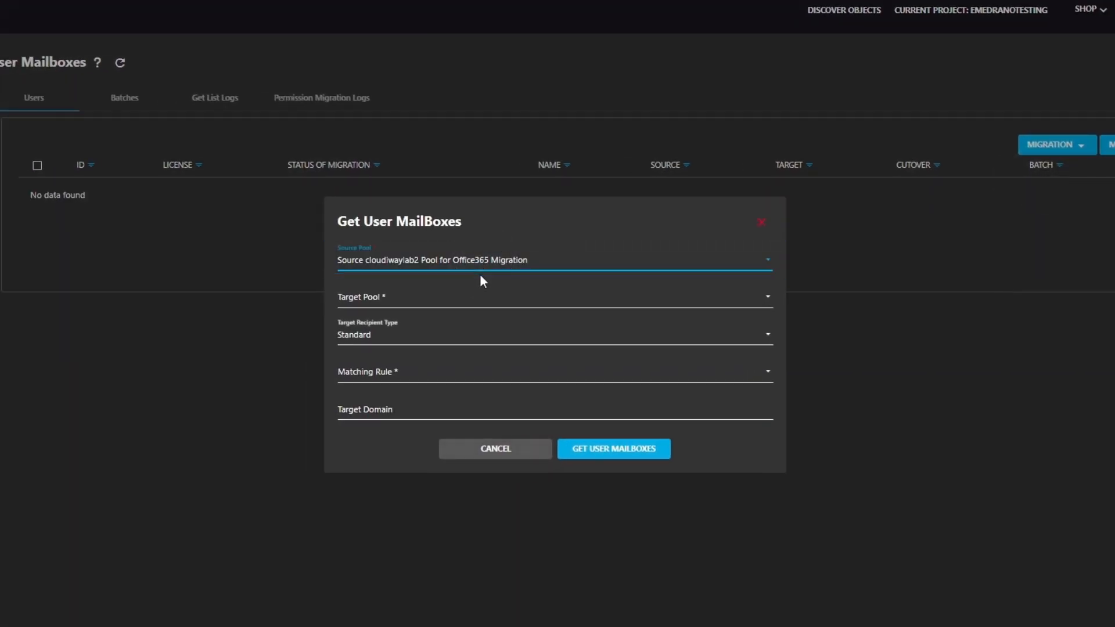
click(463, 305)
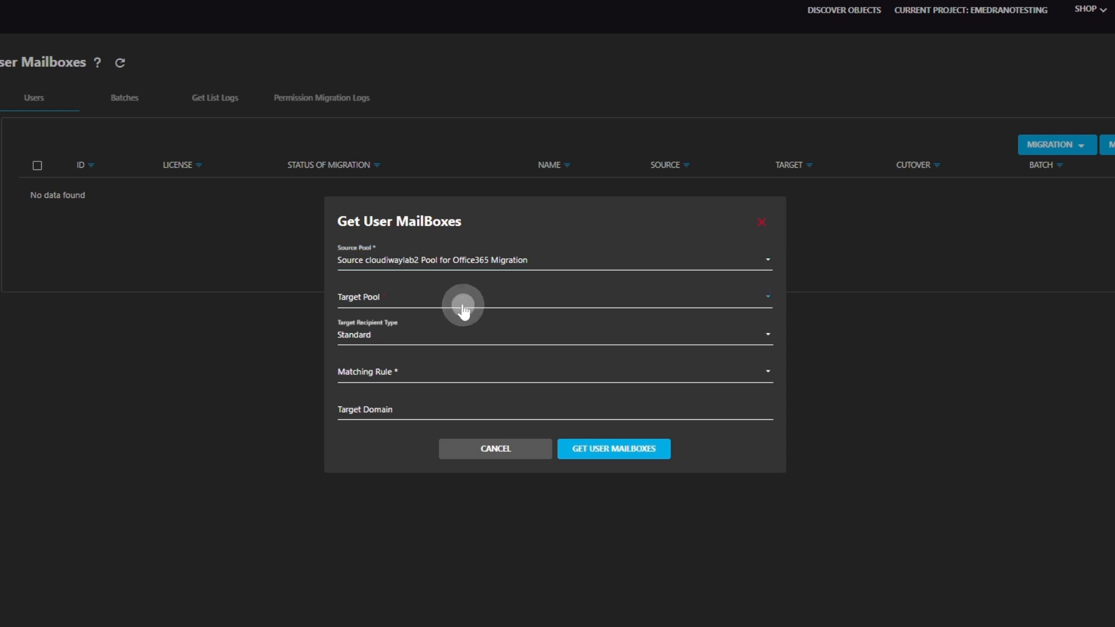
click(438, 302)
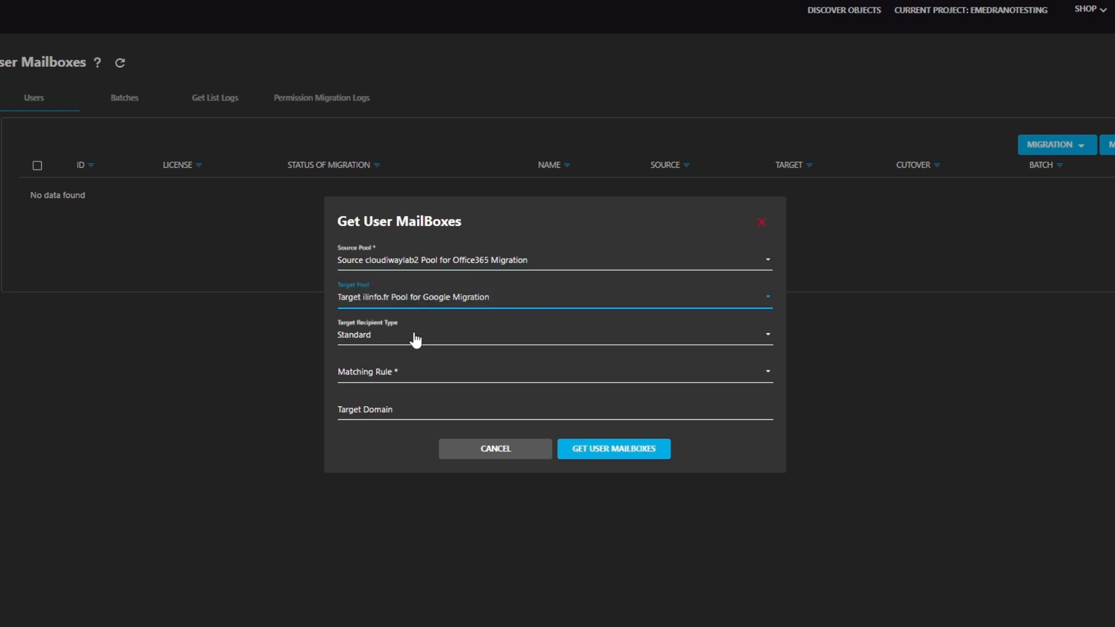
Step: Set the matching rule to Keep Email Prefix Same as Source with target domain ilinfo.fr, and retrieve the user mailboxes
click(401, 378)
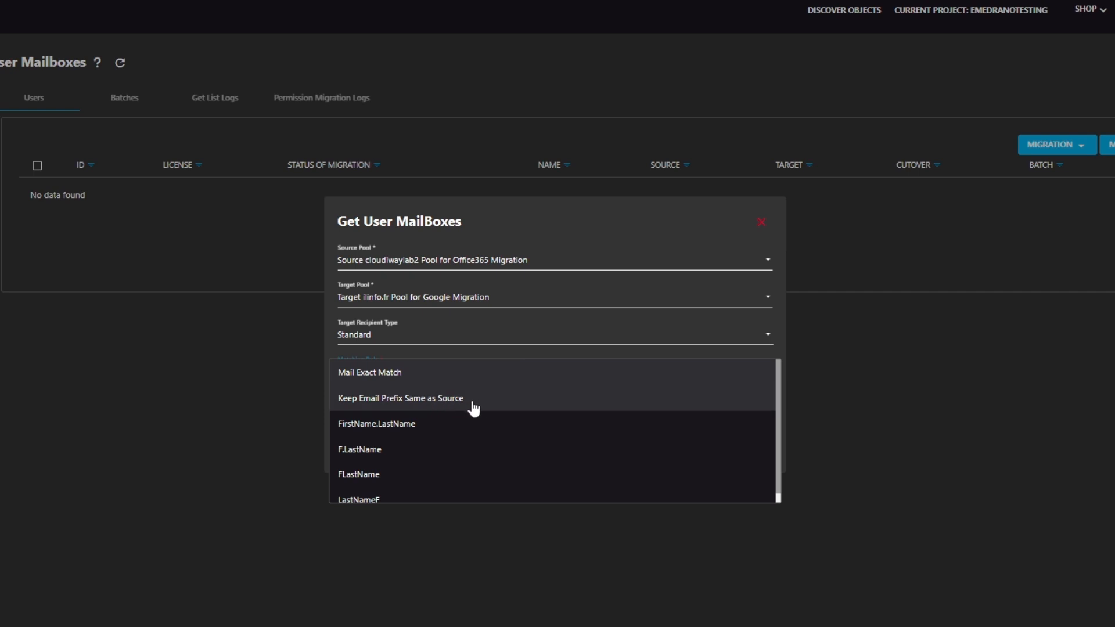
click(485, 404)
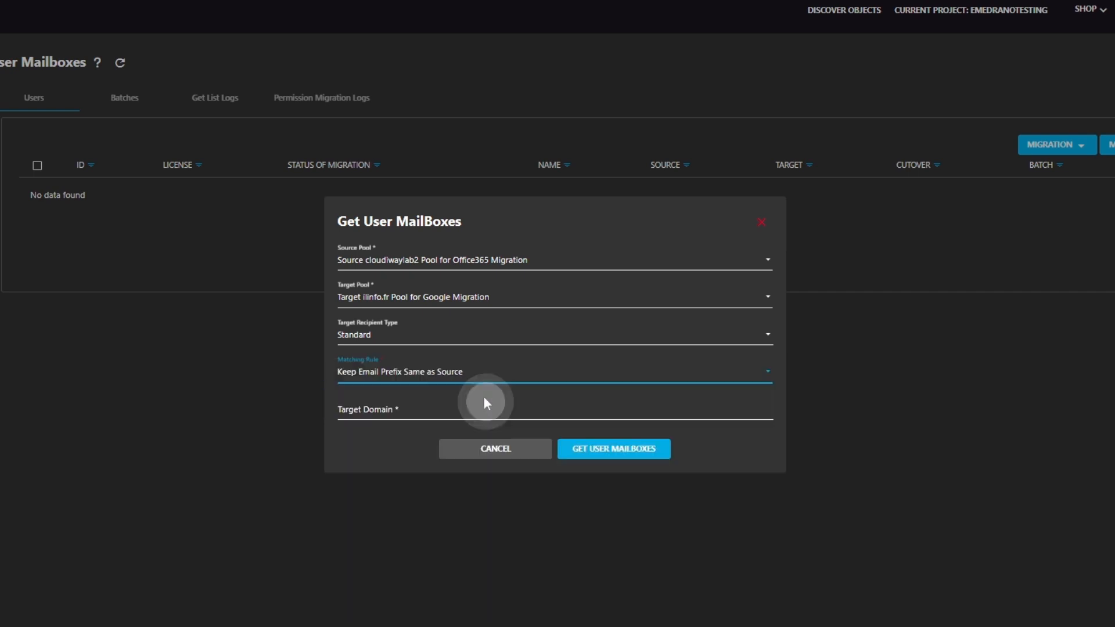
click(402, 409)
text(ilinfo.fr)
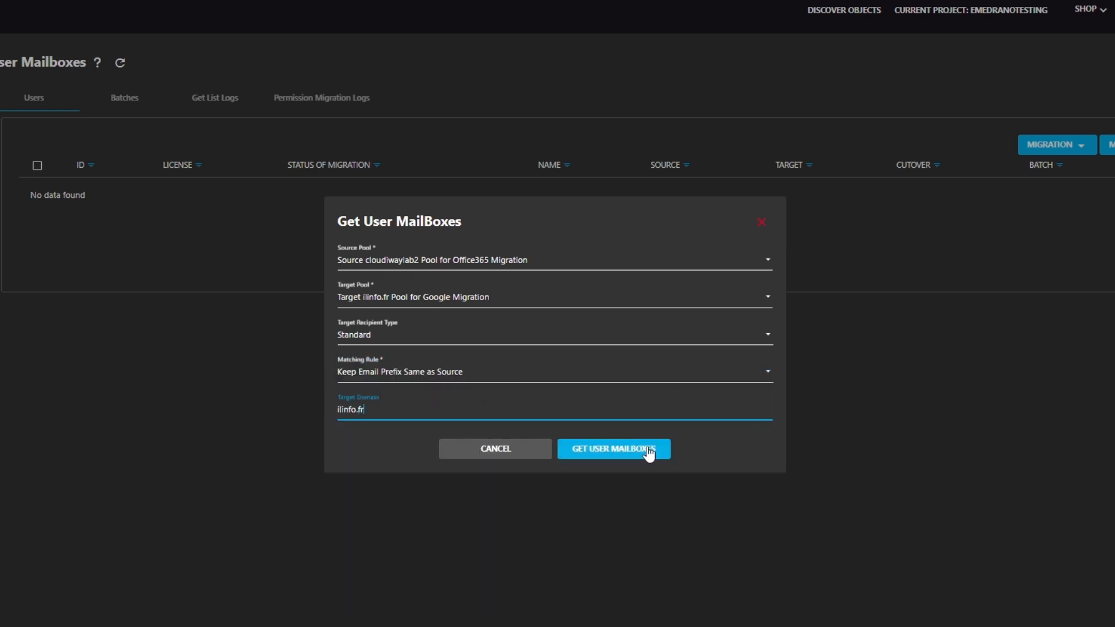
click(612, 452)
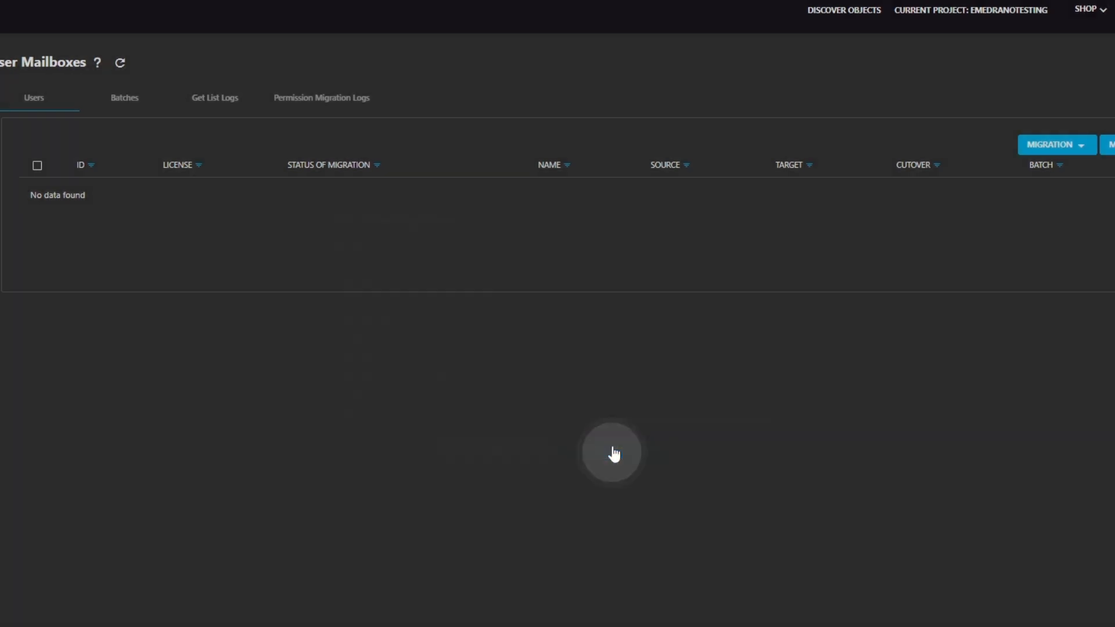
Step: Run a migration audit on the "dev user" mailbox
click(38, 244)
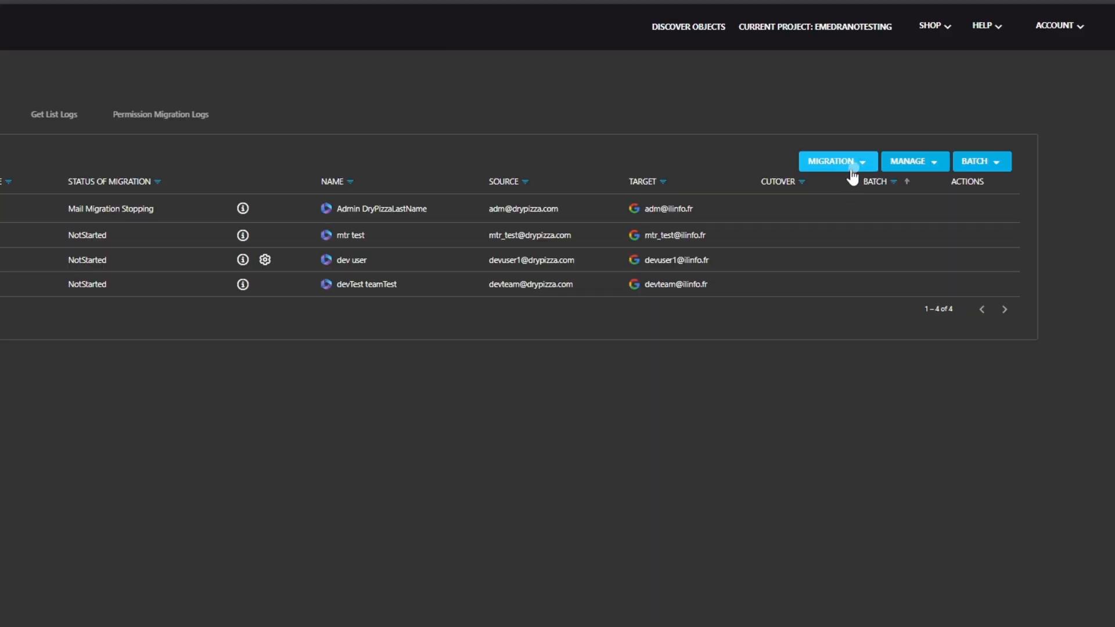
click(847, 167)
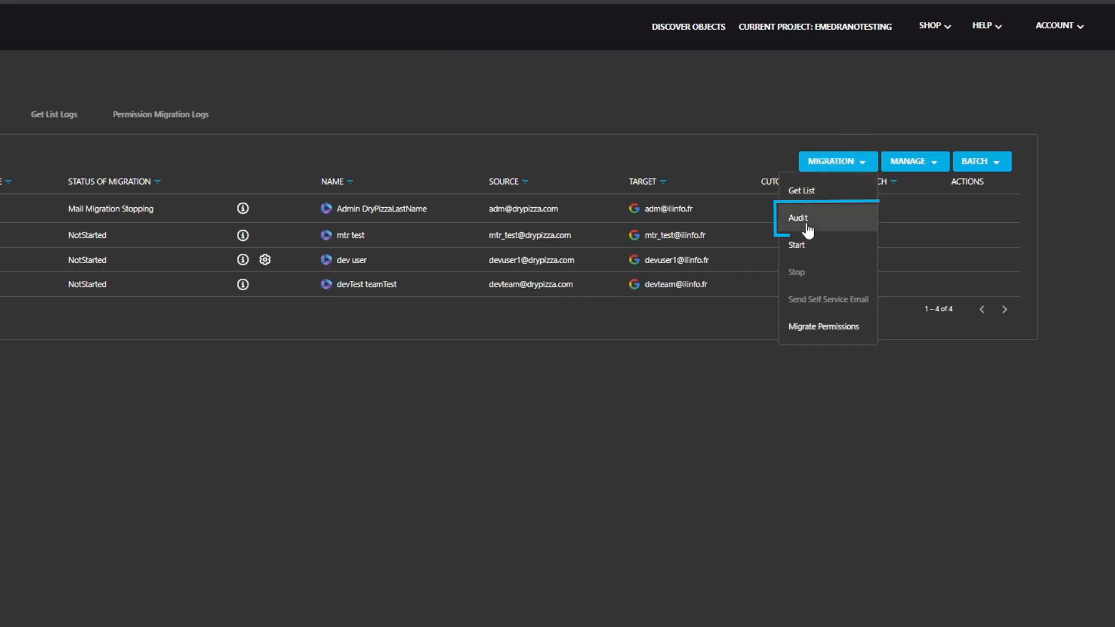
click(798, 218)
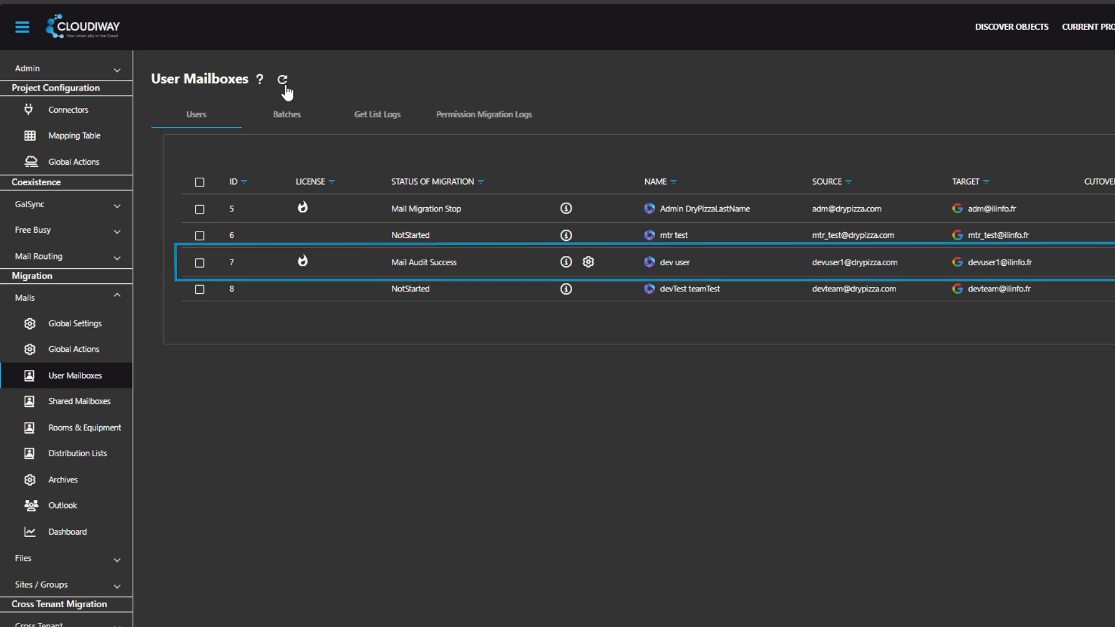
Step: Start the mail migration for the "dev user" mailbox
click(199, 262)
click(839, 163)
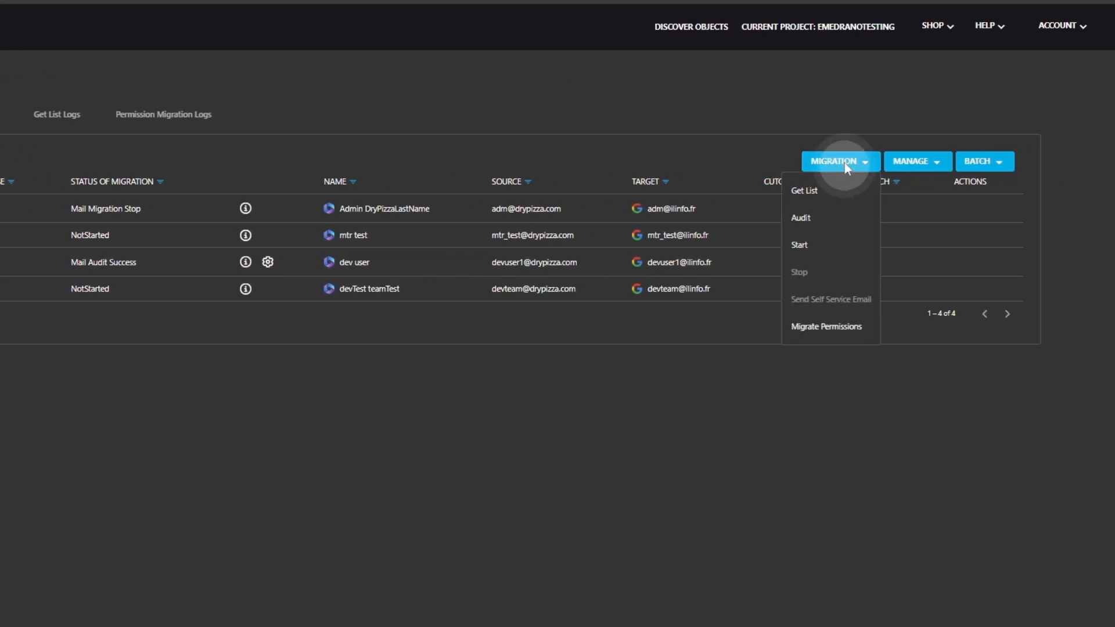
click(804, 246)
click(465, 386)
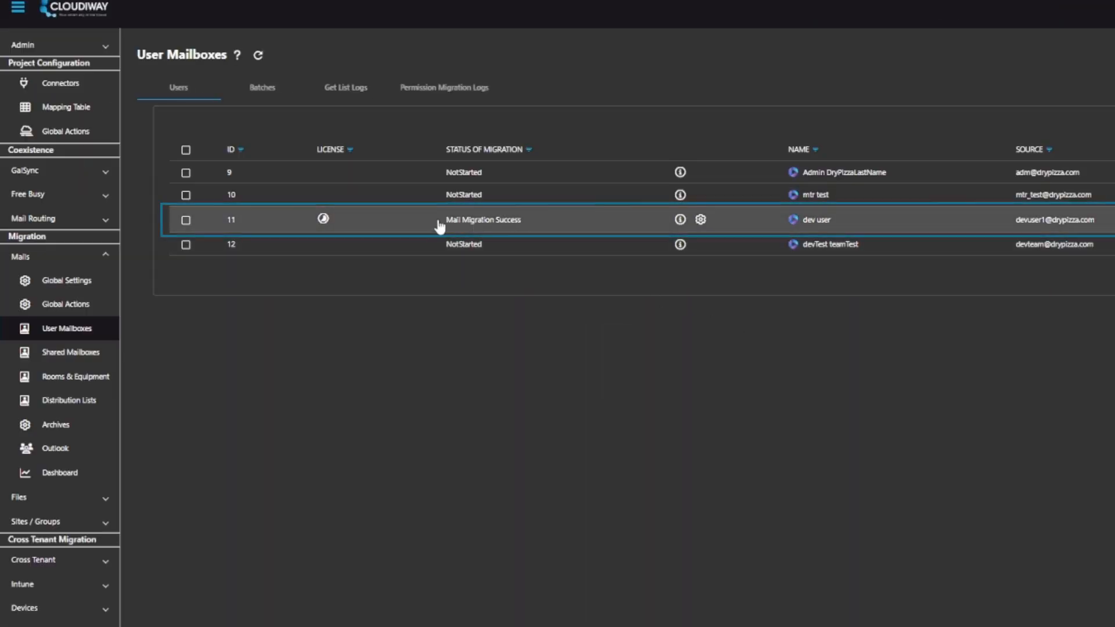
Step: Examine the mail migration dashboard's summary charts and the per-mailbox migration details
click(424, 224)
click(67, 472)
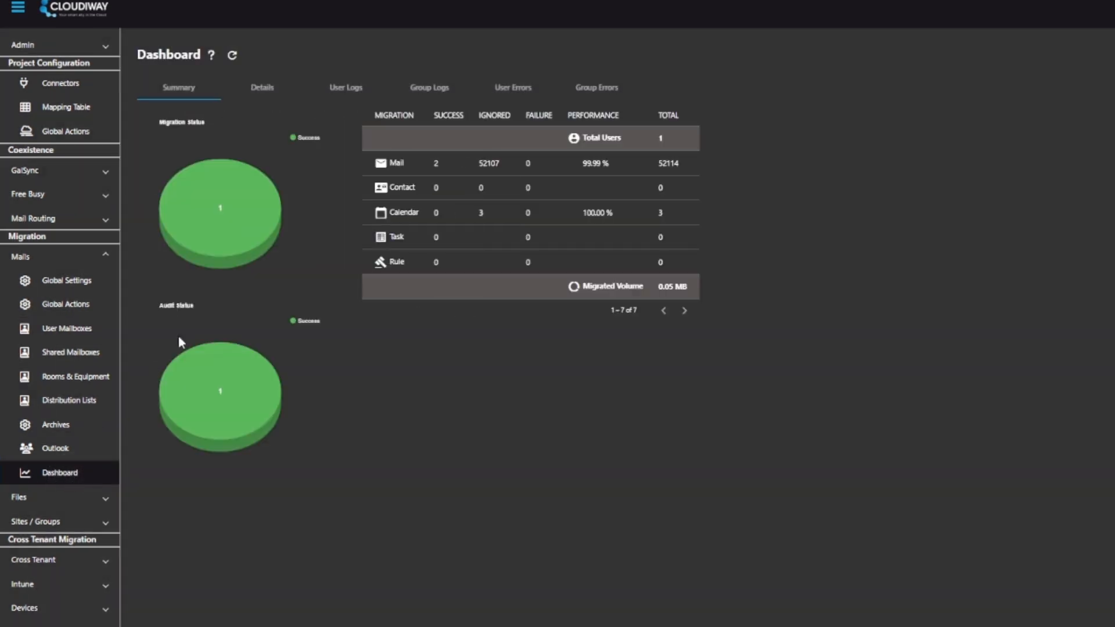
mouse_move(229, 200)
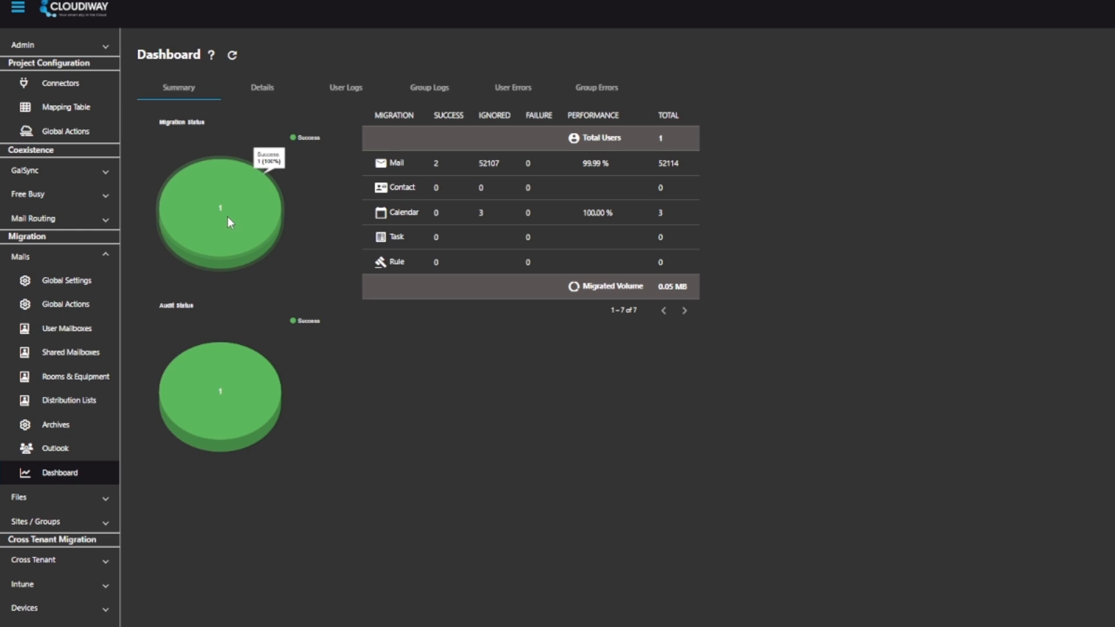
click(269, 91)
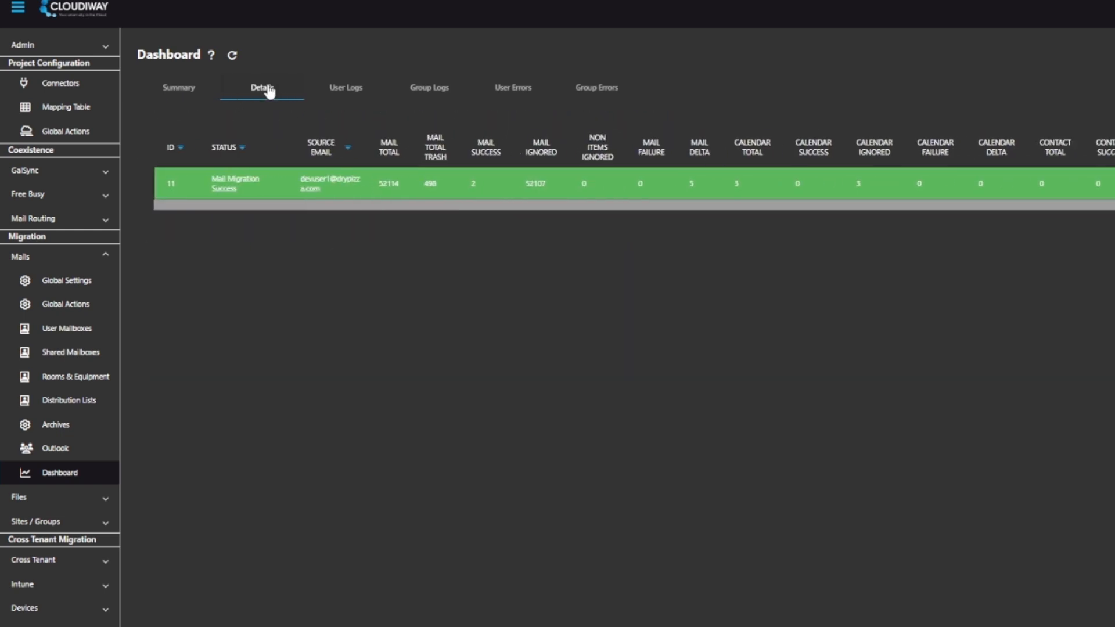